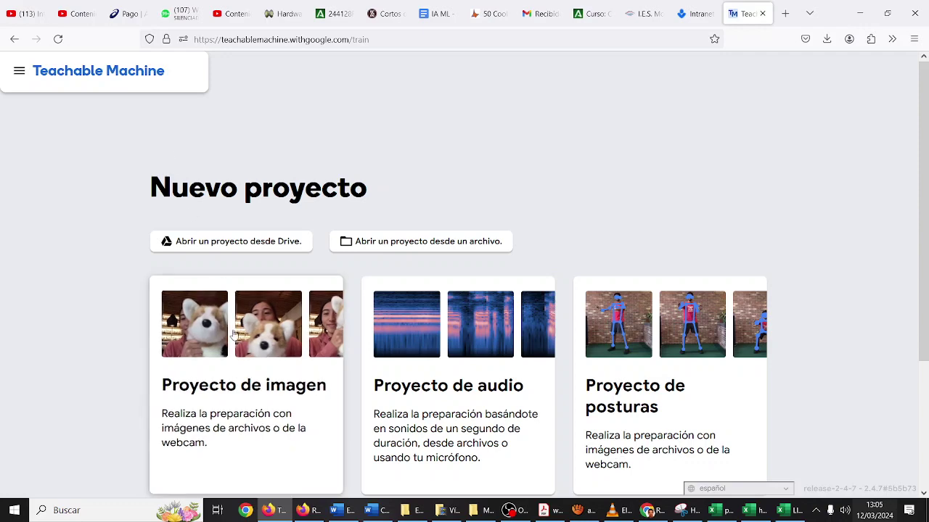
- Create a new standard image model project and rename its two classes Feliz and Triste
left_click(235, 334)
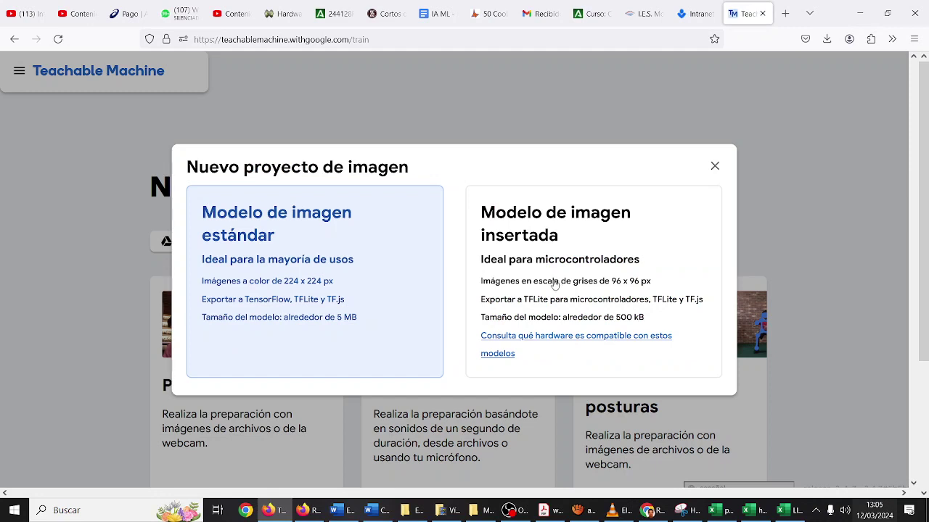
left_click(378, 251)
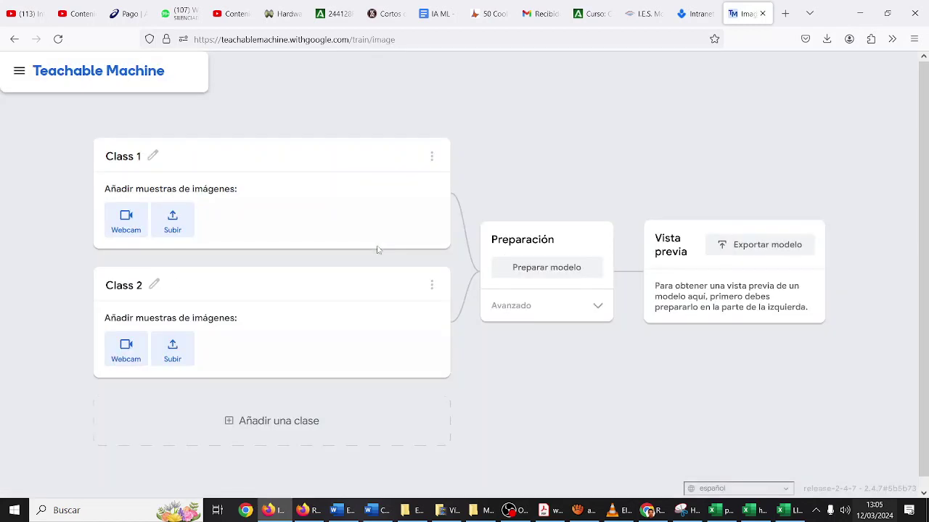
left_click(155, 162)
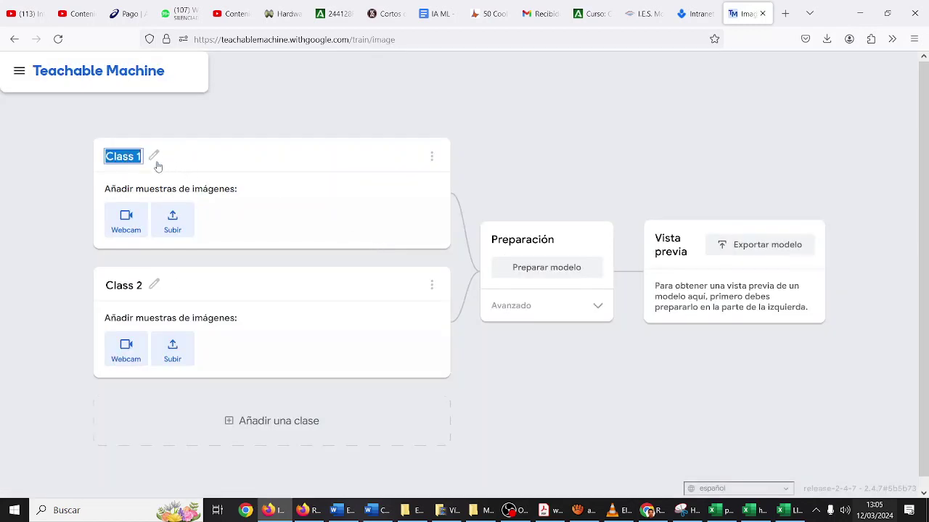
type("Feliz")
key("Return")
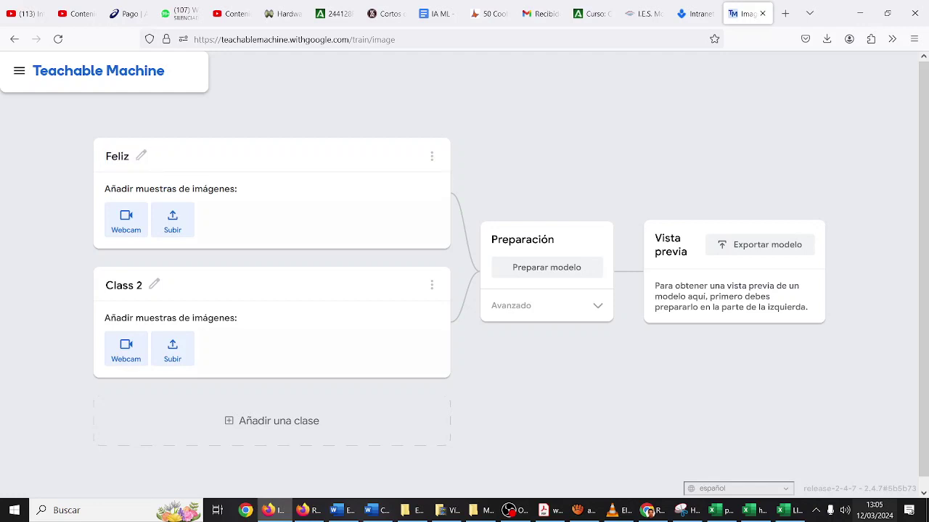
left_click(133, 286)
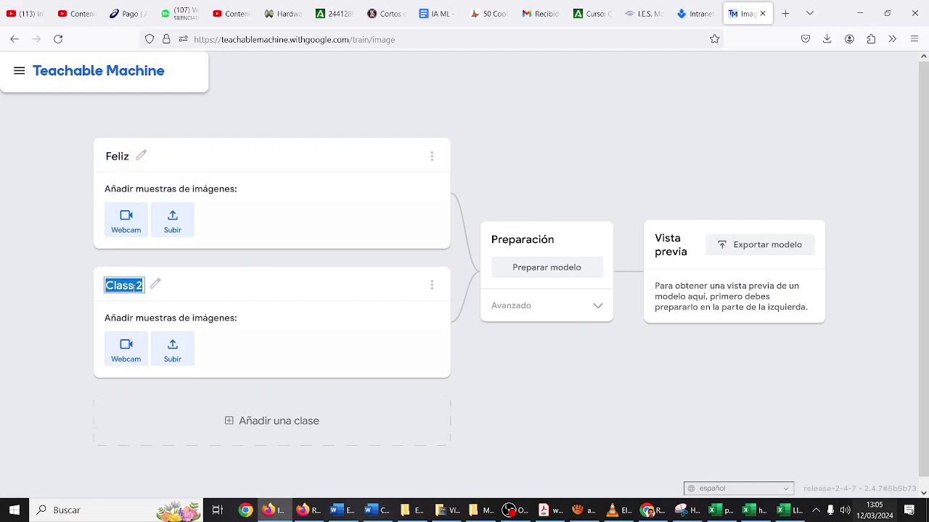
type("Triste")
key("Return")
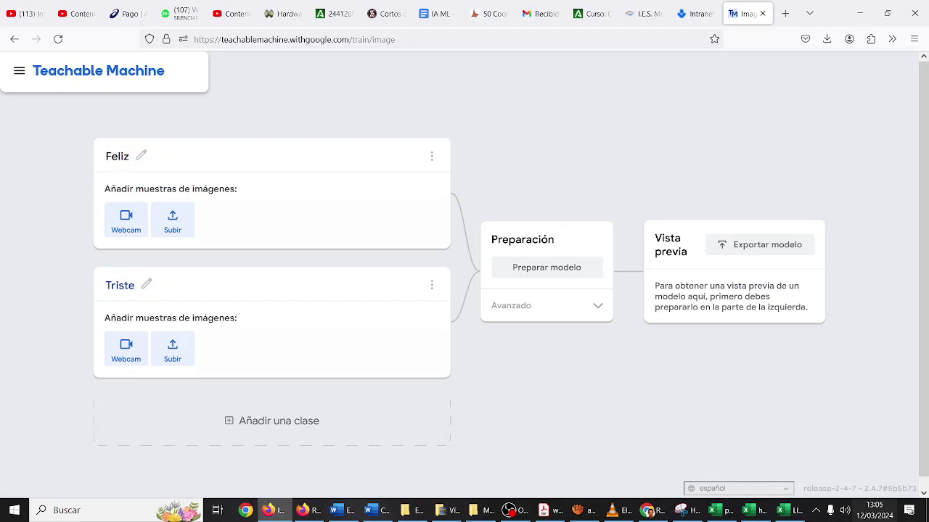
- Allow camera access, record about 60 happy-face webcam samples for the Feliz class, and look through them
left_click(126, 228)
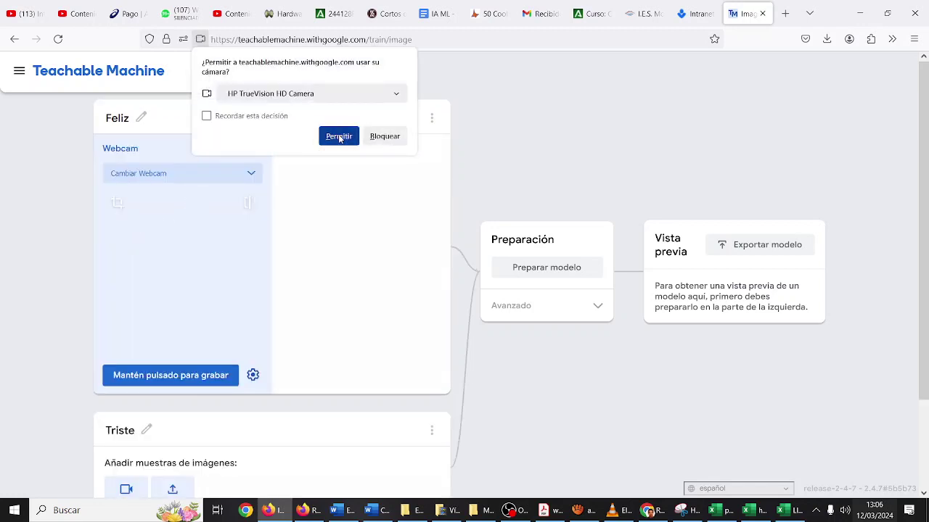
left_click(330, 135)
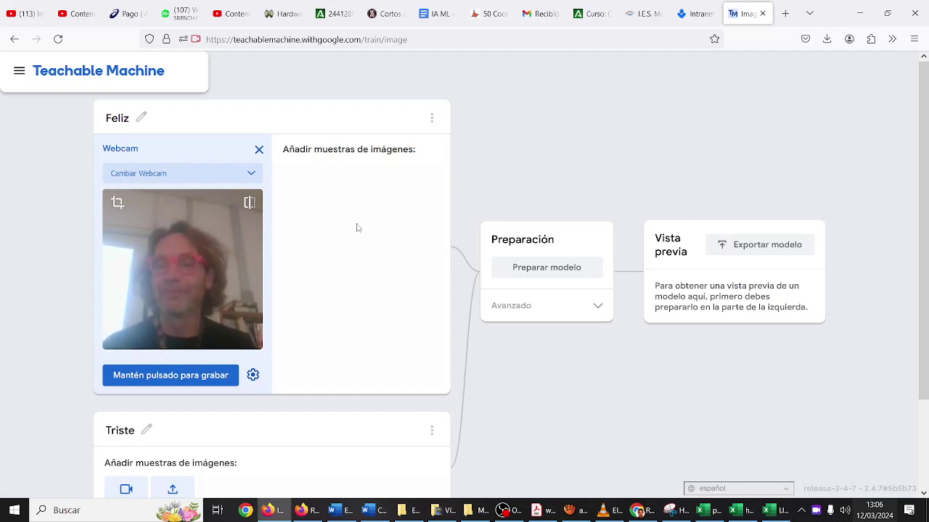
left_click_drag(213, 382, 213, 383)
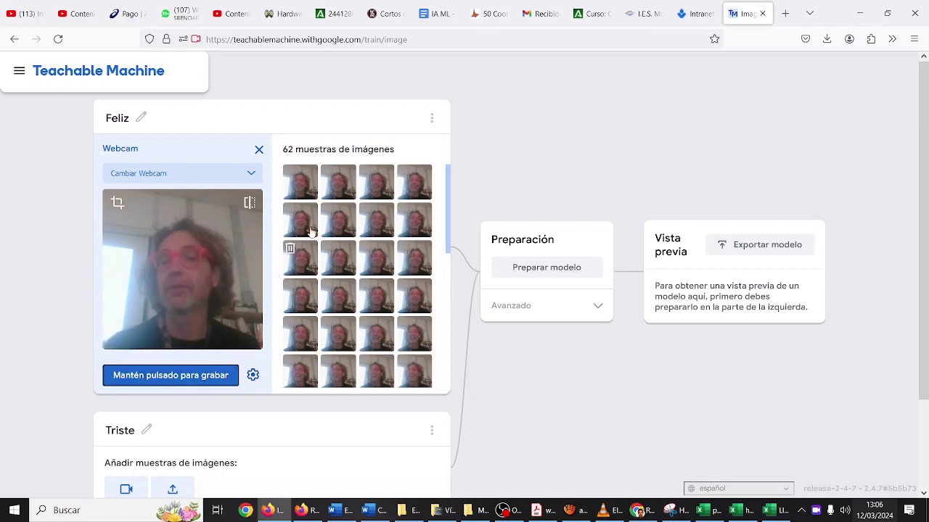
scroll(316, 229, "down", 5)
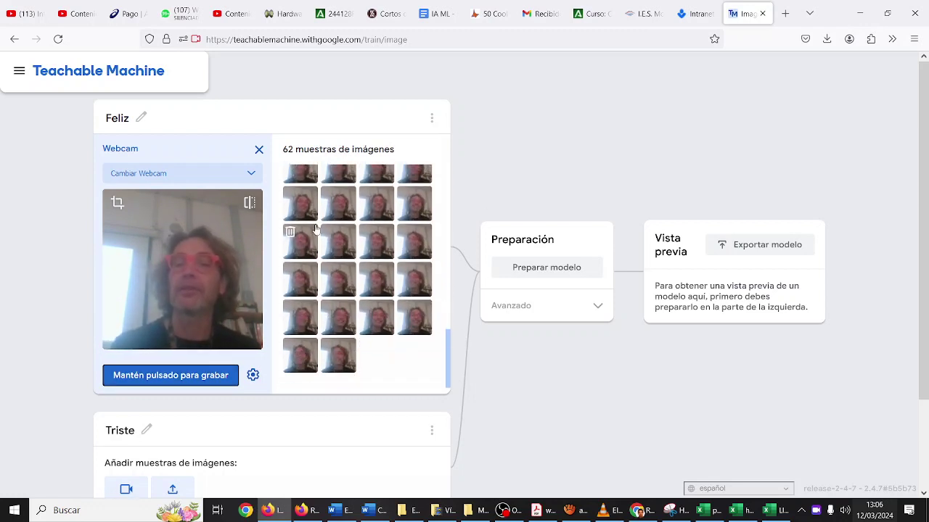
scroll(315, 229, "up", 5)
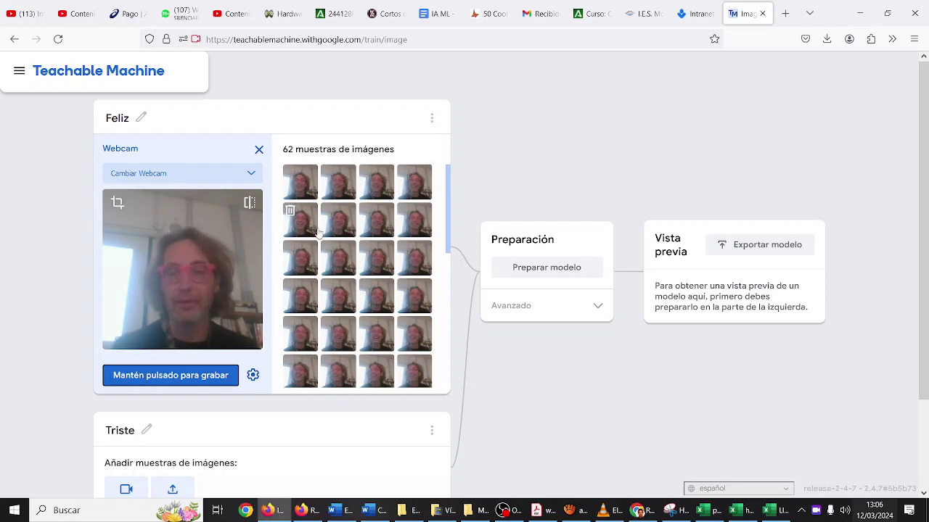
scroll(298, 266, "down", 3)
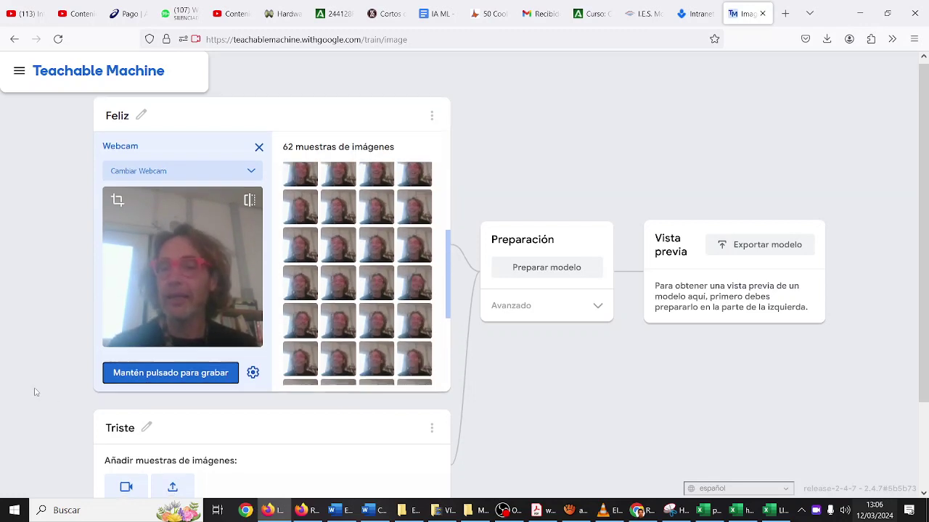
- Record about 50 sad-face webcam samples for the Triste class
scroll(35, 388, "down", 2)
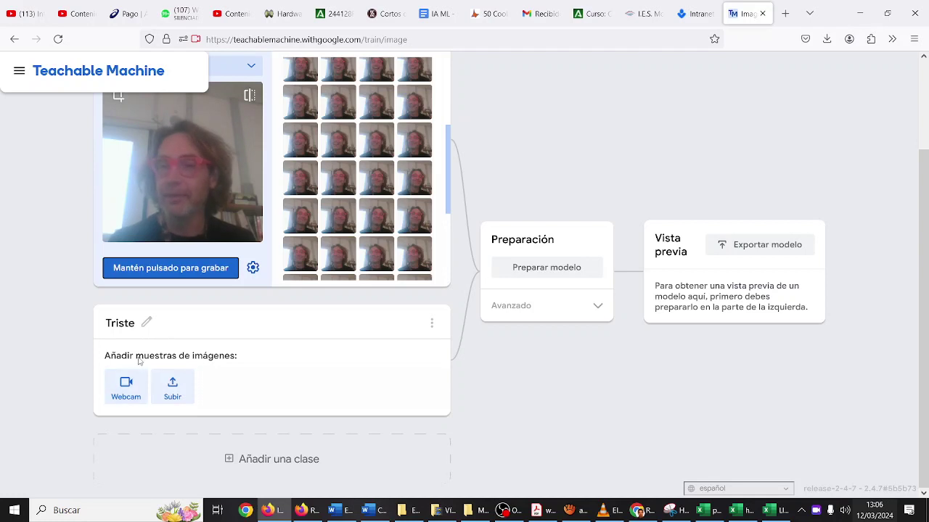
left_click(120, 378)
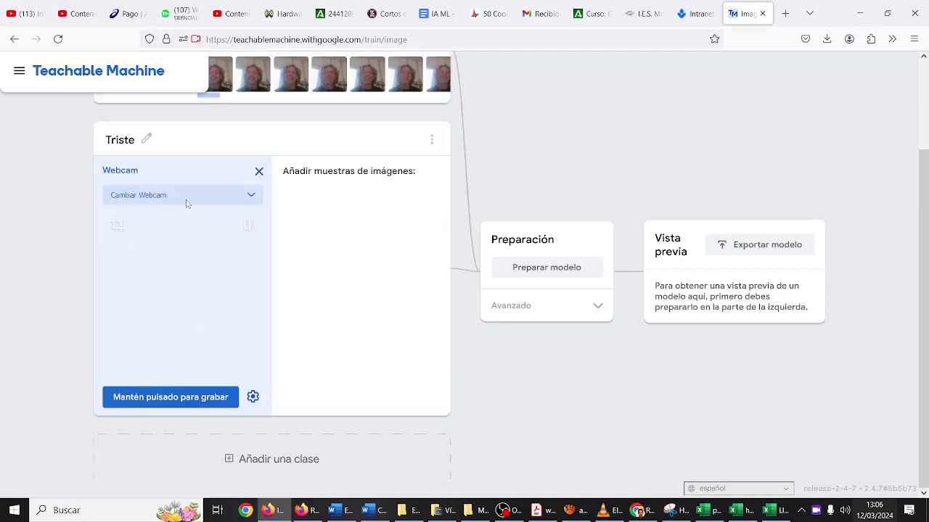
left_click_drag(177, 405, 177, 406)
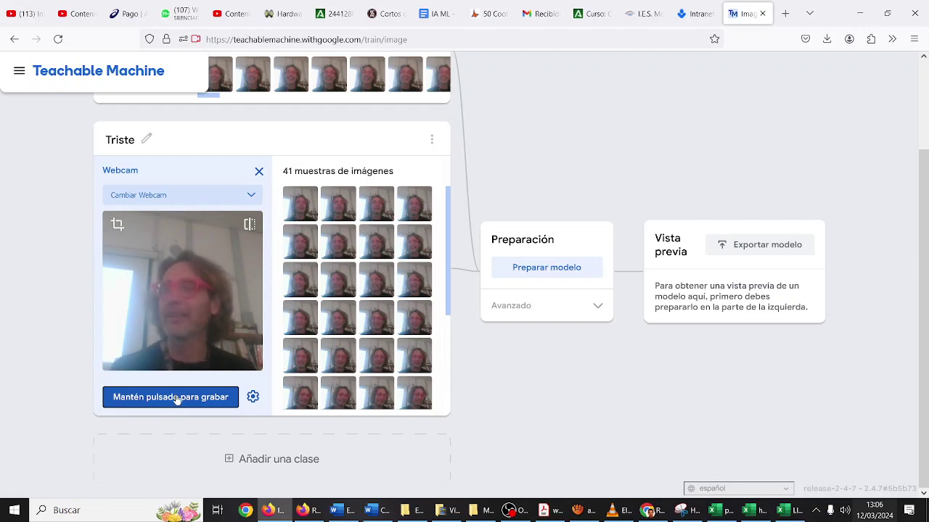
left_click_drag(176, 403, 176, 399)
- Expand the advanced training settings and train the model on the Feliz and Triste samples
scroll(490, 158, "up", 1)
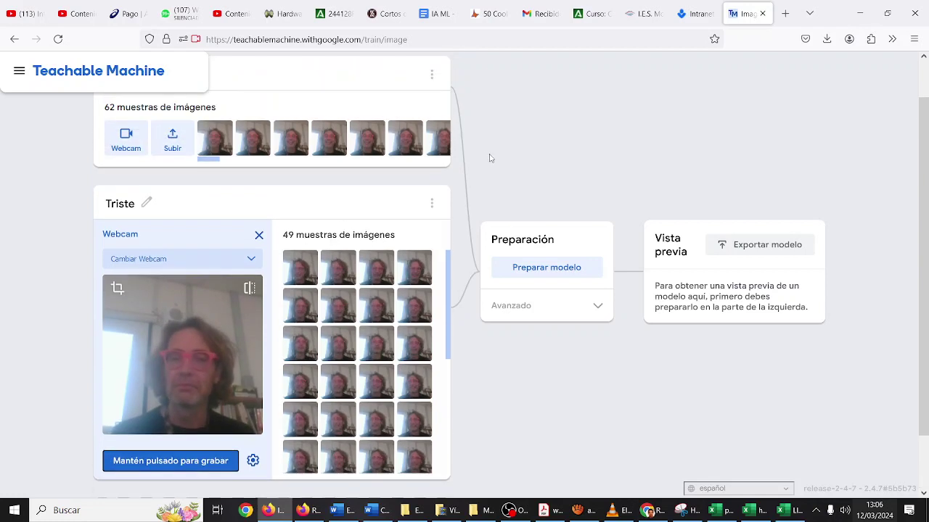
left_click(587, 306)
left_click(563, 164)
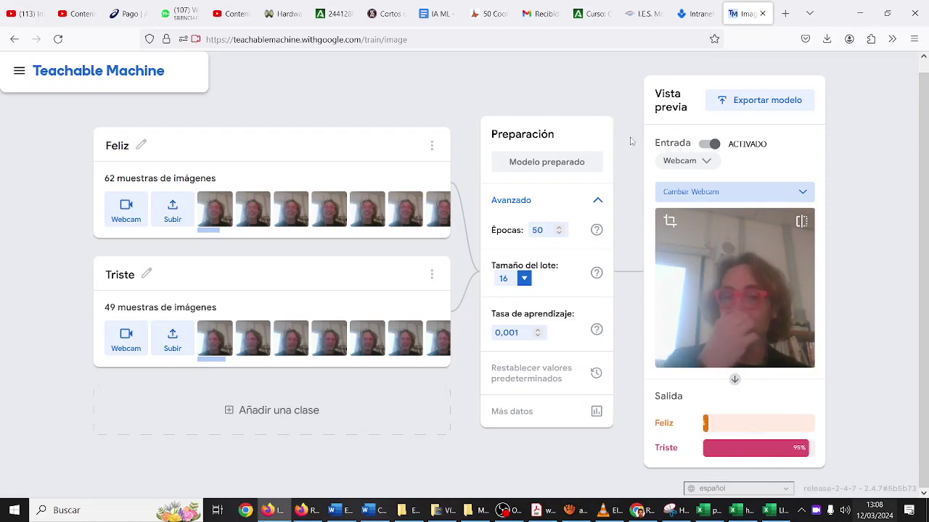
- Export the trained model for Tensorflow.js by uploading it to the cloud, and copy its shareable link
left_click(802, 106)
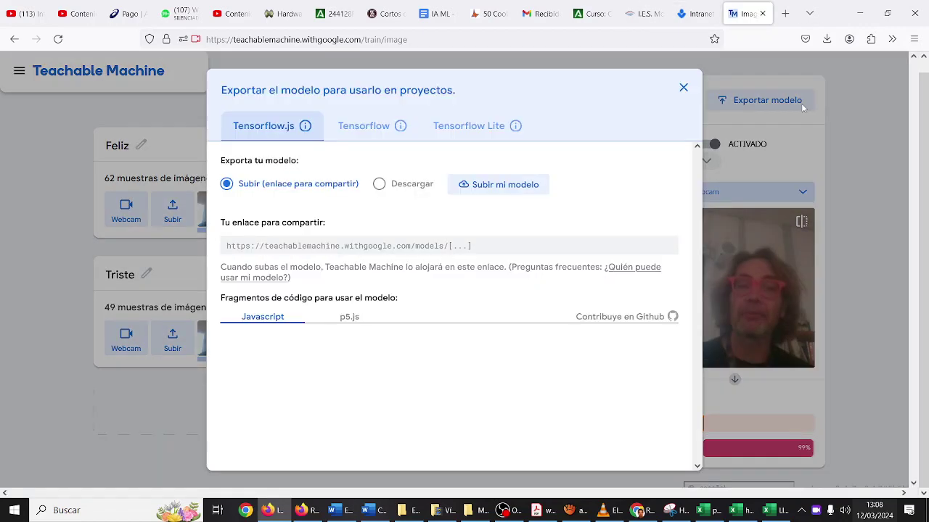
left_click(504, 185)
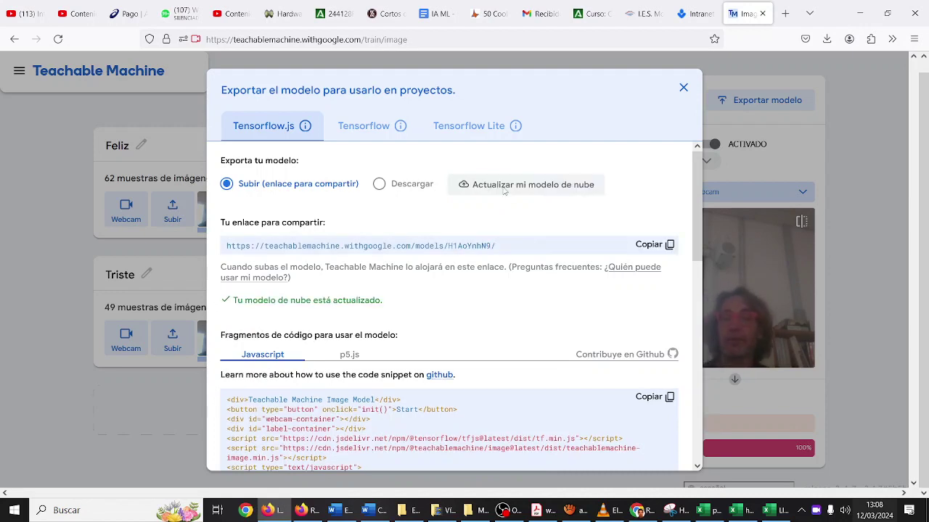
left_click(646, 245)
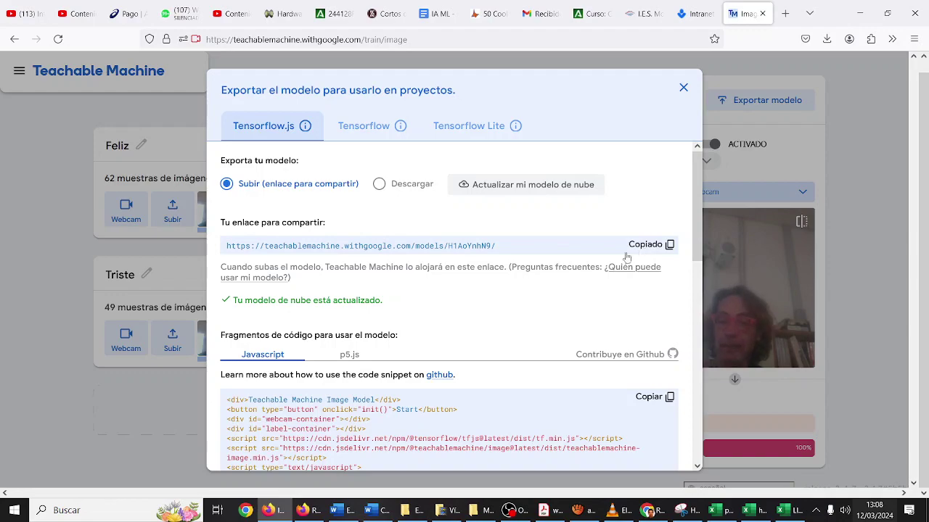
left_click(512, 510)
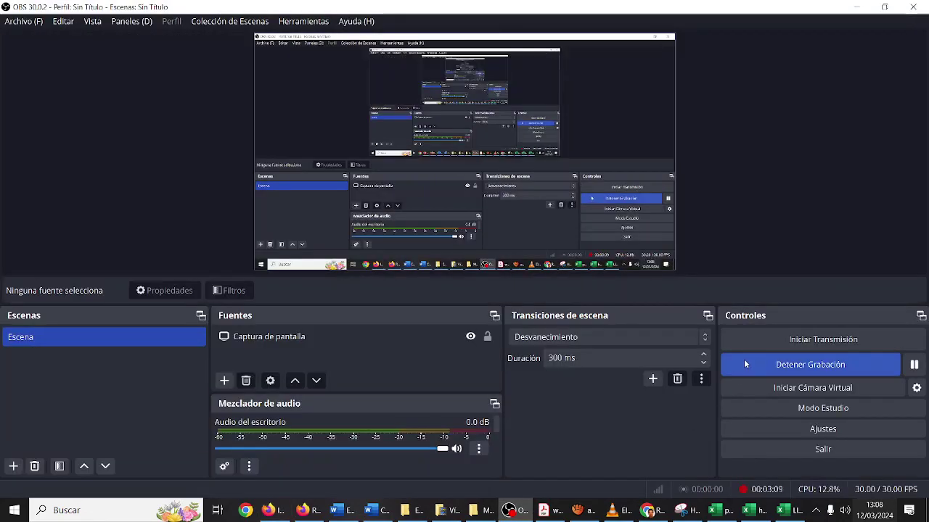
left_click(854, 6)
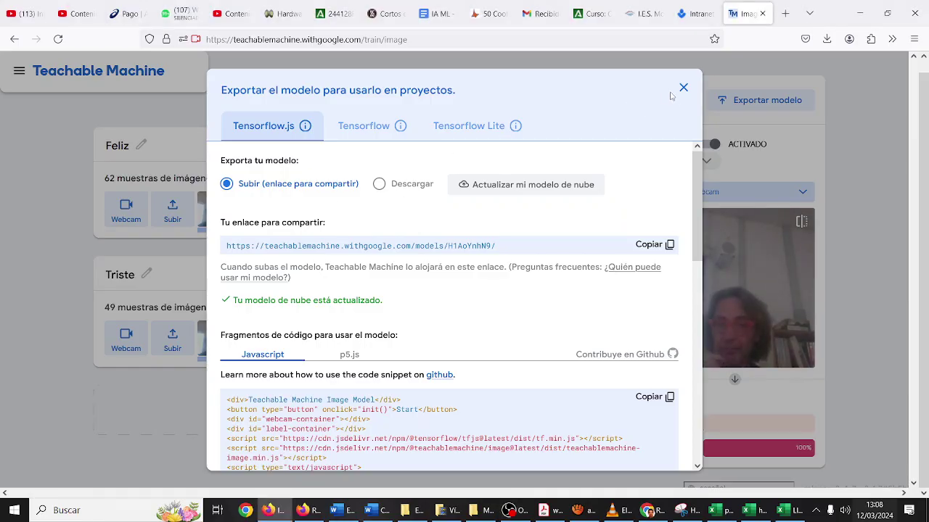
- Close the model export dialog and save the project to Drive under the name feliztriste8
left_click(683, 88)
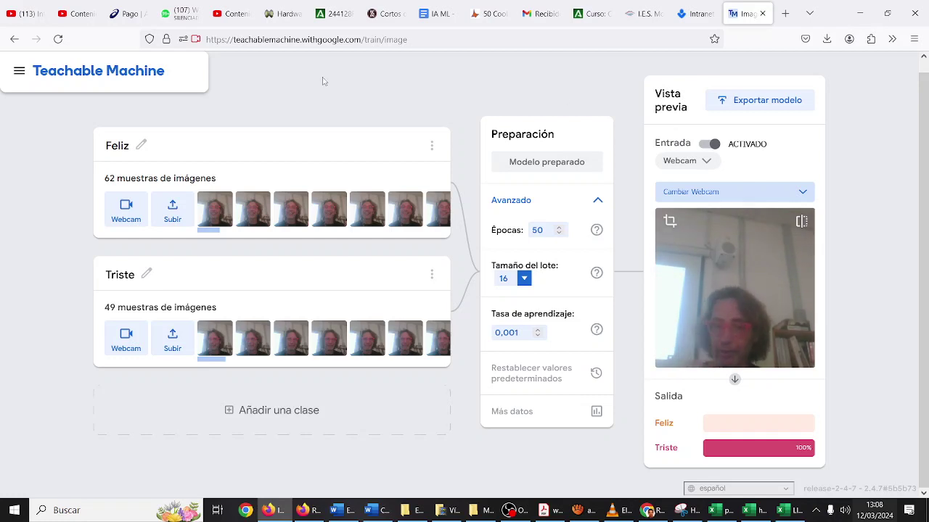
left_click(83, 75)
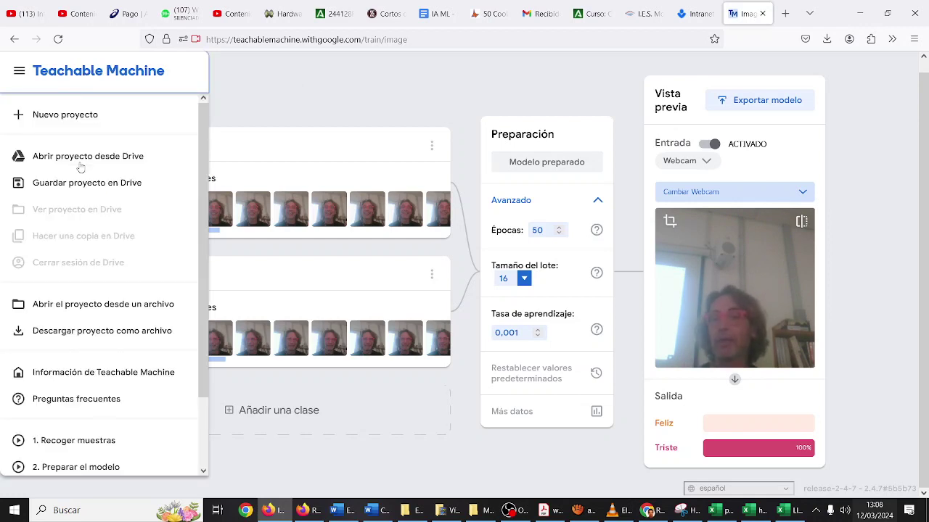
left_click(85, 185)
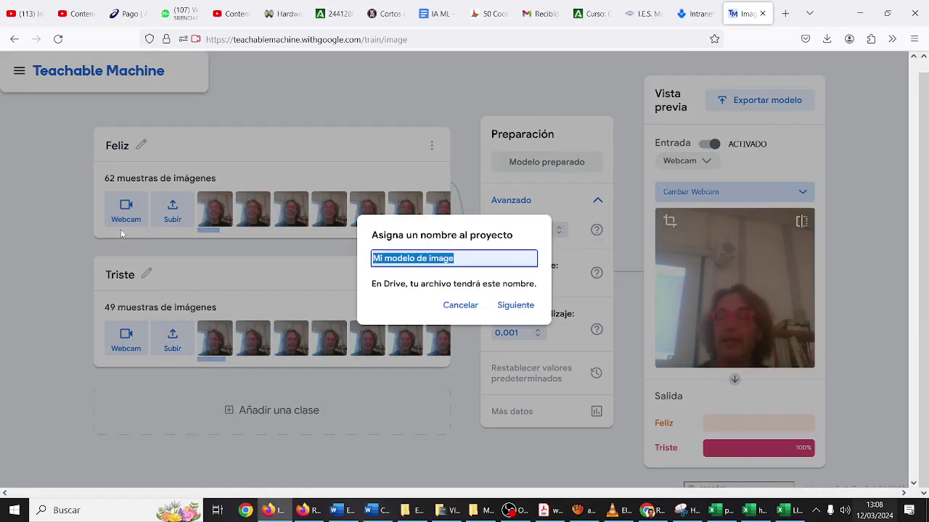
type("feliztriste8")
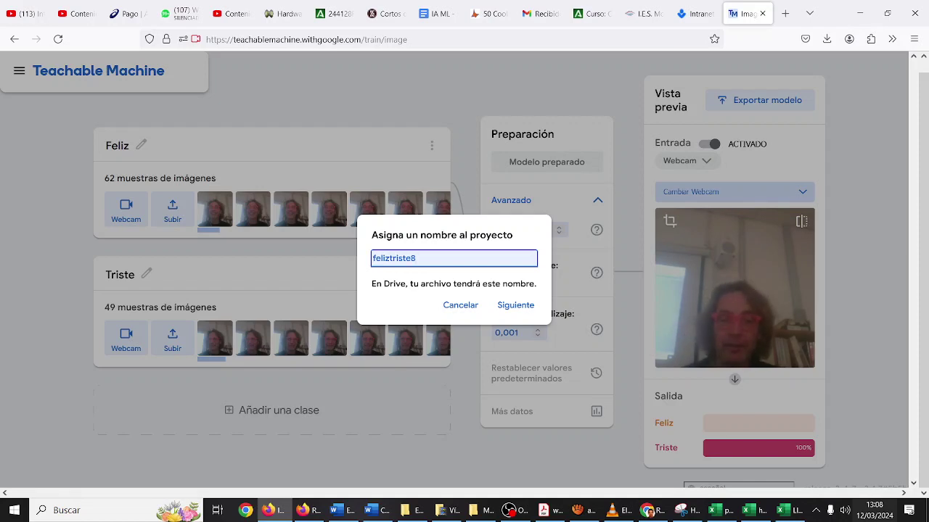
left_click(512, 306)
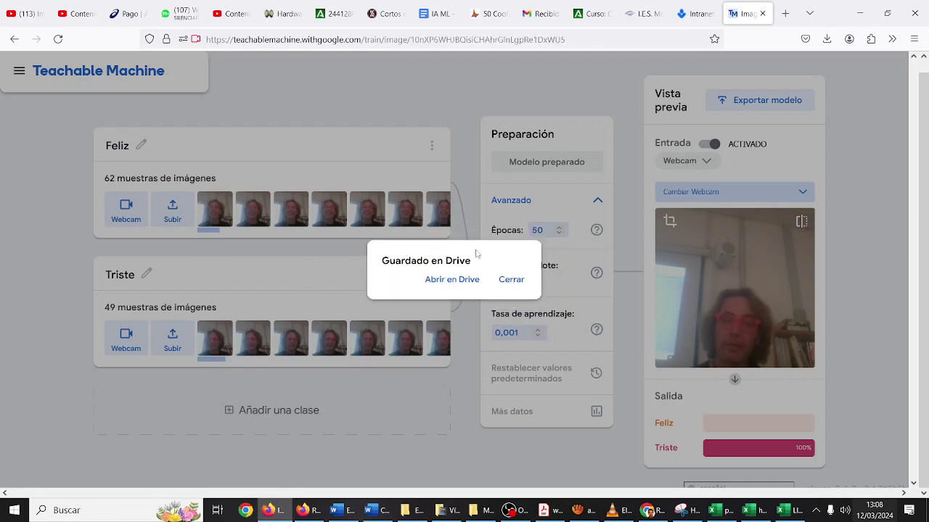
left_click(509, 280)
- Download the project as a file and dismiss the list of downloads
left_click(20, 72)
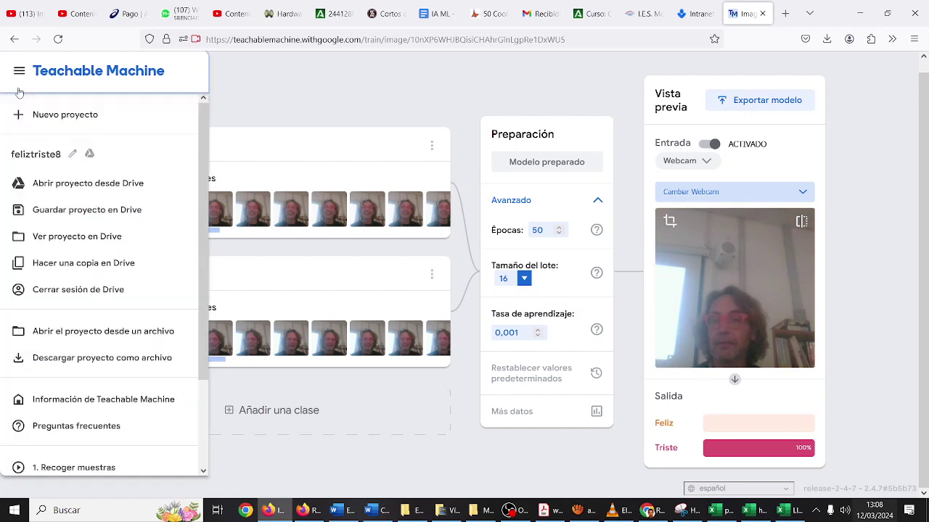
left_click(74, 362)
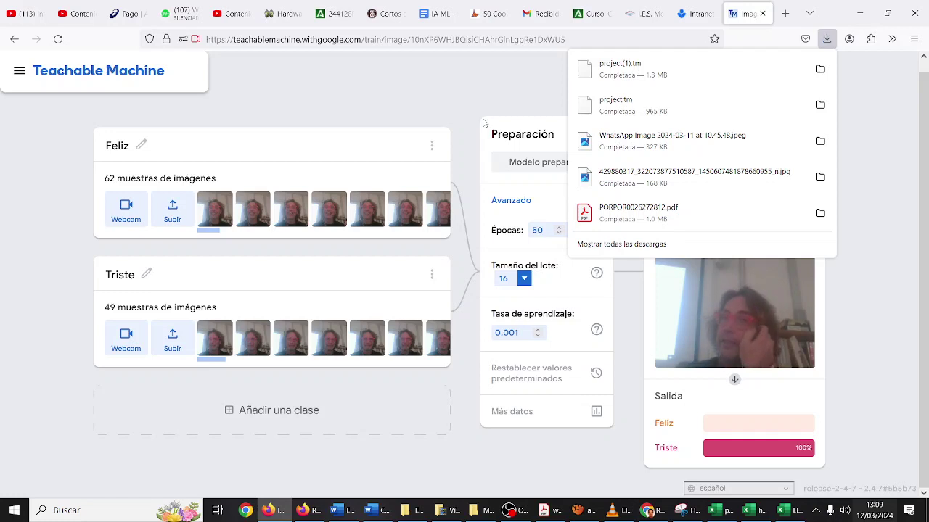
left_click(454, 91)
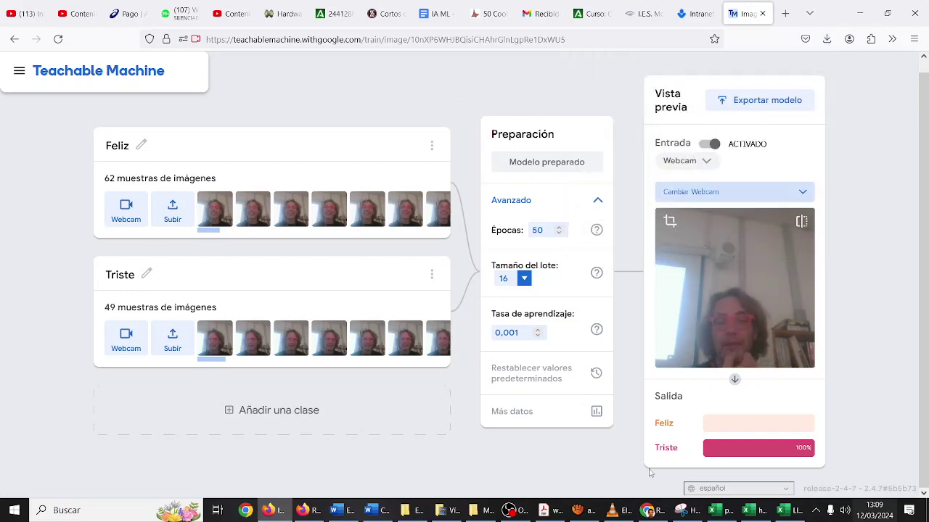